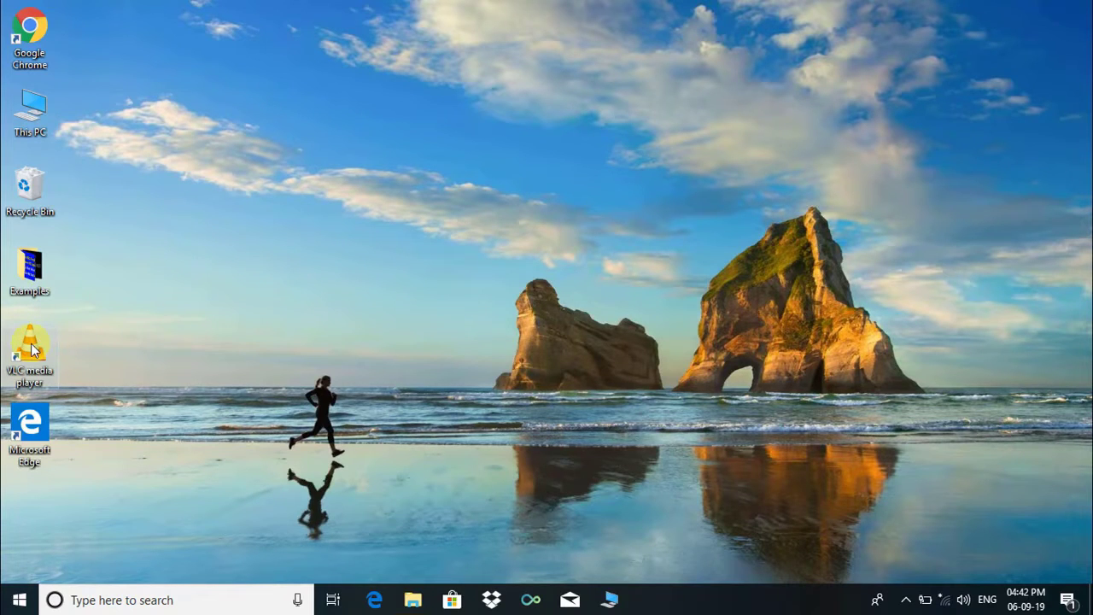
# Launch VLC media player and open the Input / Codecs section of its advanced preferences
pyautogui.doubleClick(31, 347)
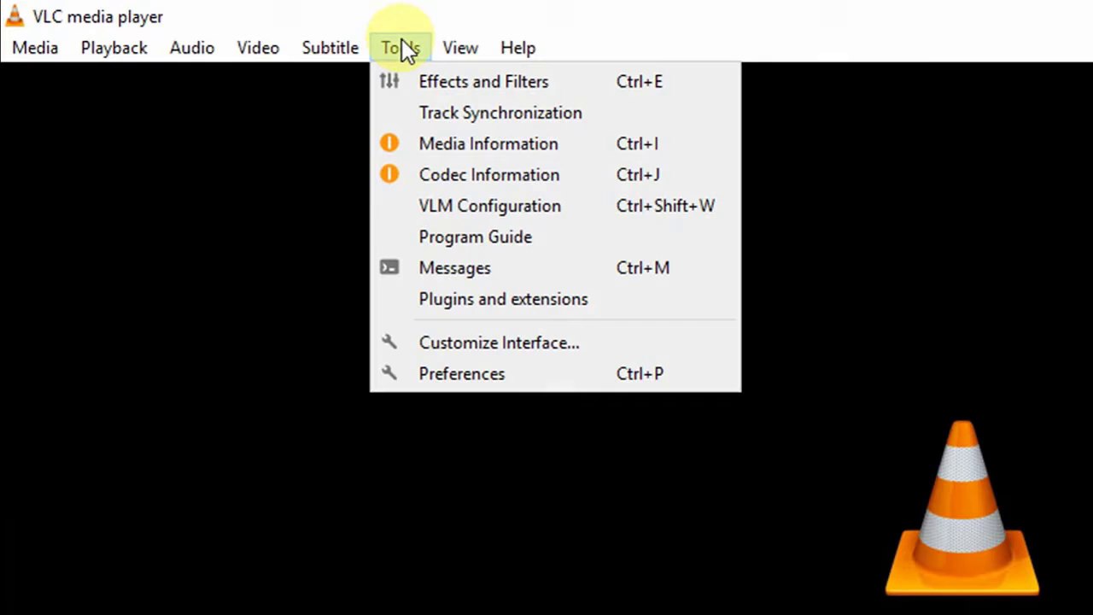
pyautogui.click(517, 374)
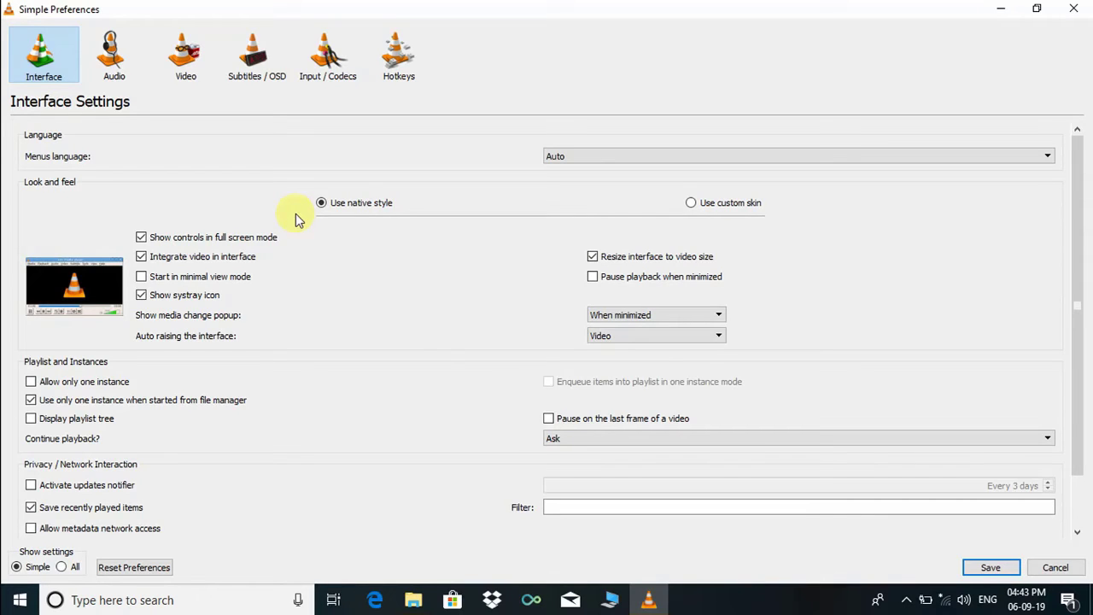
pyautogui.scroll(-2, 433, 355)
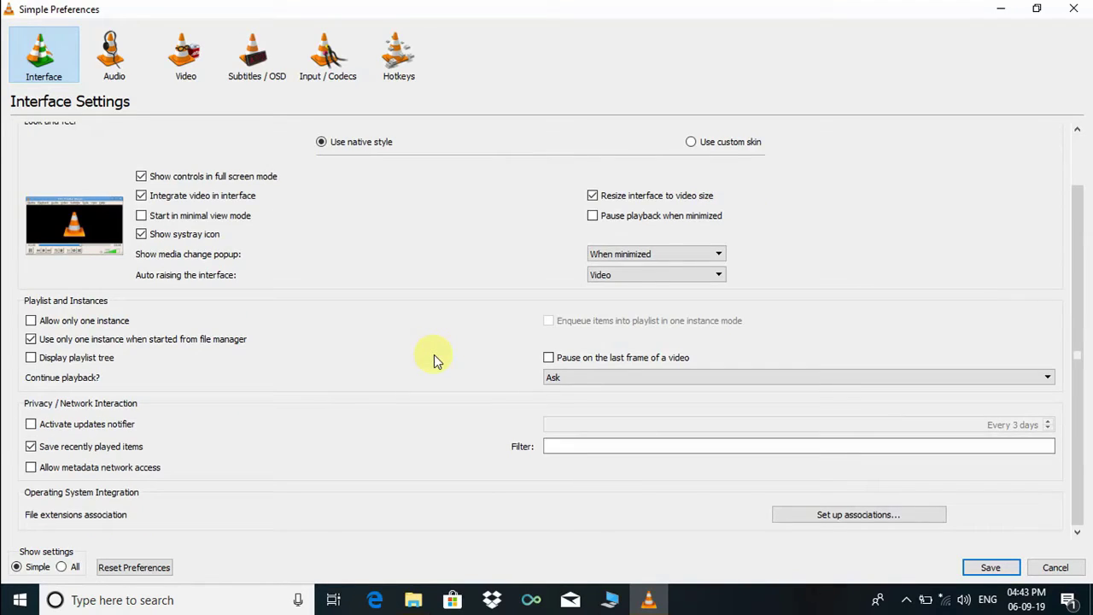
pyautogui.click(61, 567)
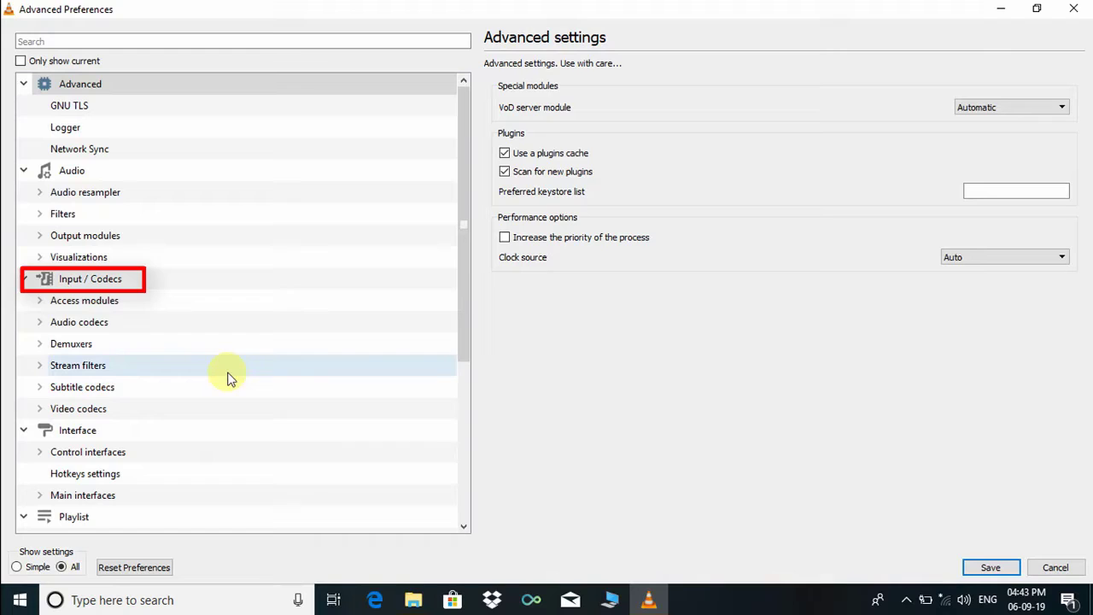
pyautogui.doubleClick(140, 287)
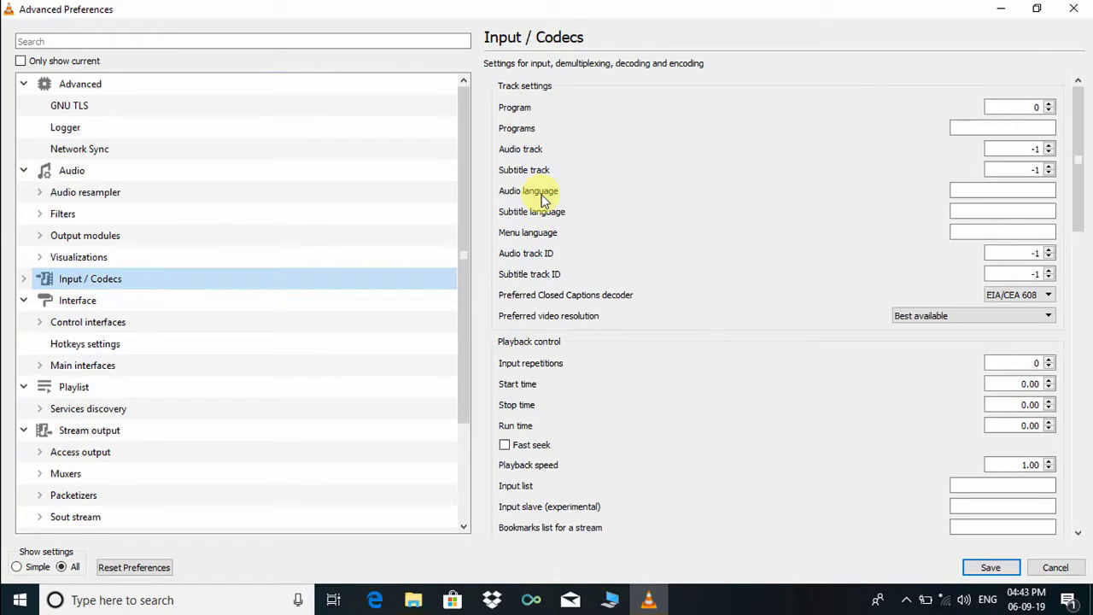
# Set the file caching to 800 ms in the Input / Codecs advanced settings and save the preferences
pyautogui.scroll(-3, 726, 348)
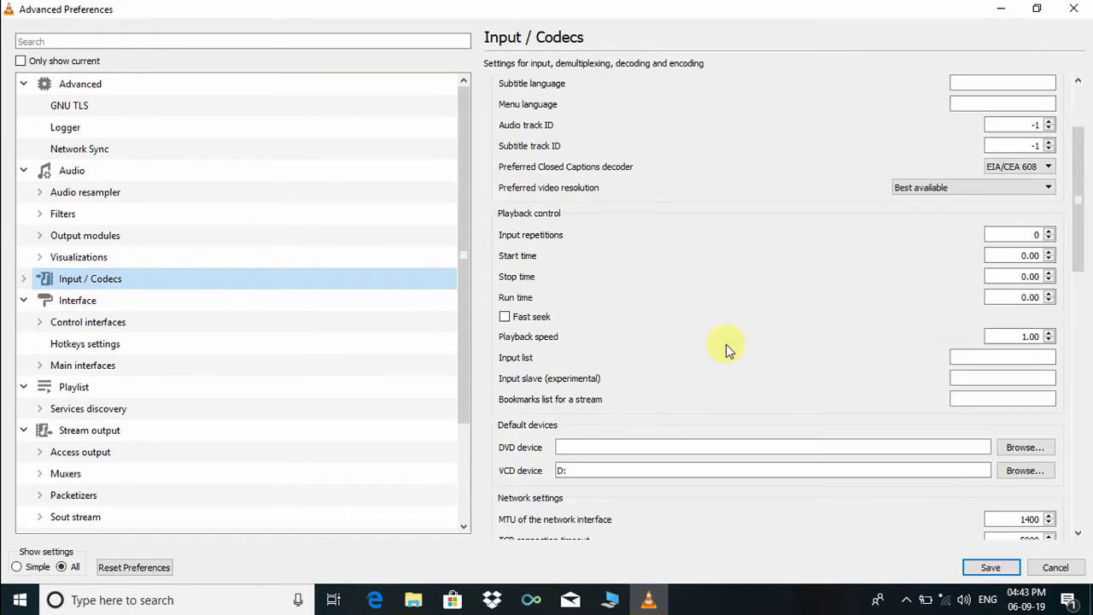
pyautogui.scroll(-1, 726, 351)
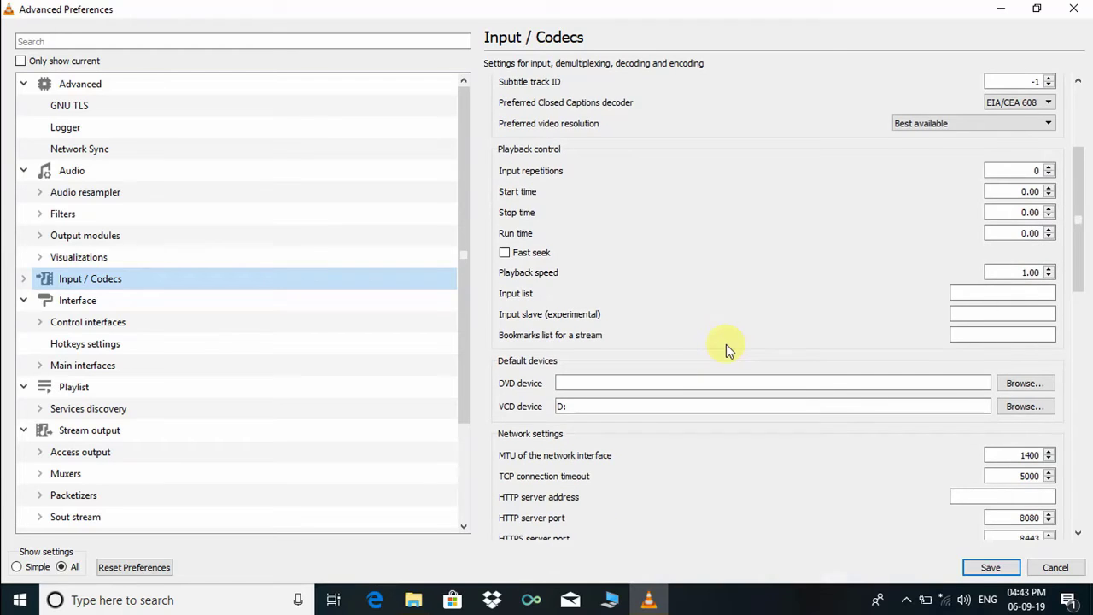
pyautogui.scroll(-3, 727, 344)
pyautogui.scroll(-5, 727, 345)
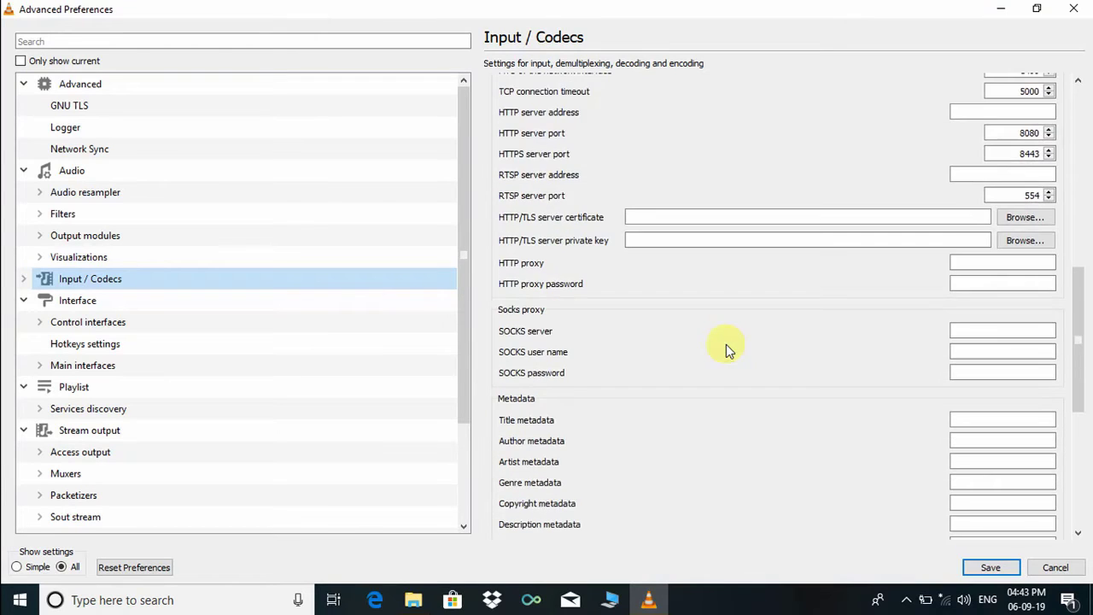
pyautogui.scroll(-2, 726, 345)
pyautogui.scroll(-4, 726, 344)
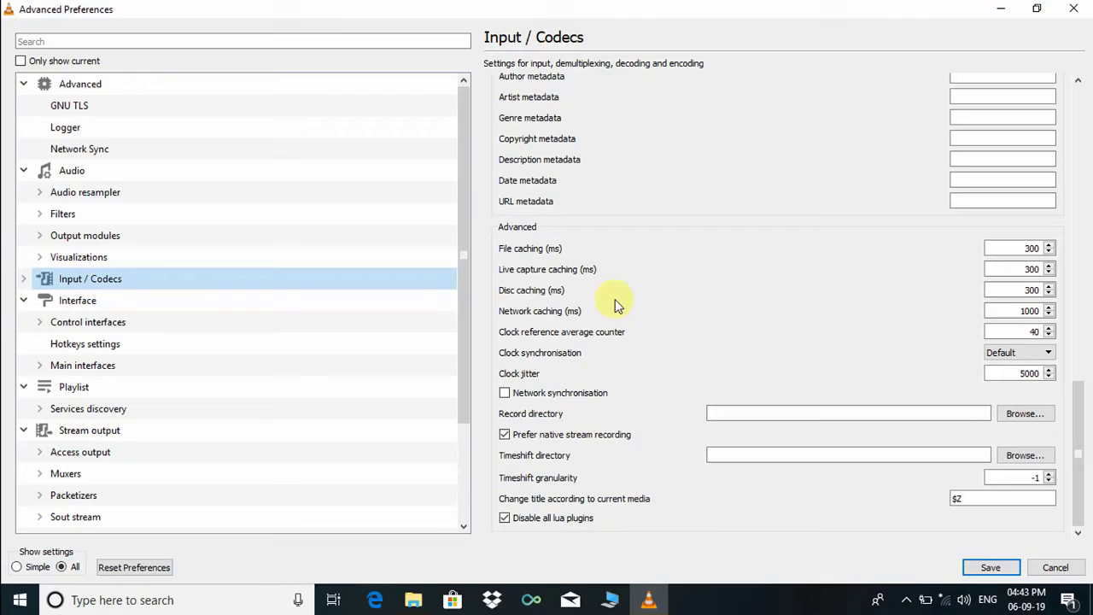
pyautogui.click(1030, 249)
pyautogui.click(1050, 252)
pyautogui.click(1050, 252)
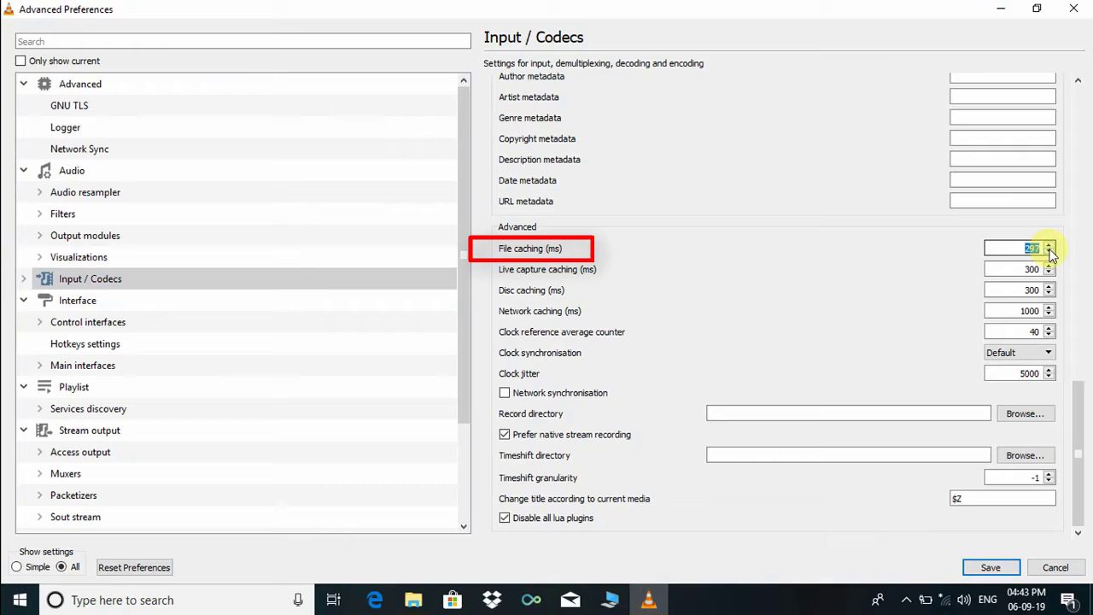
pyautogui.write('800')
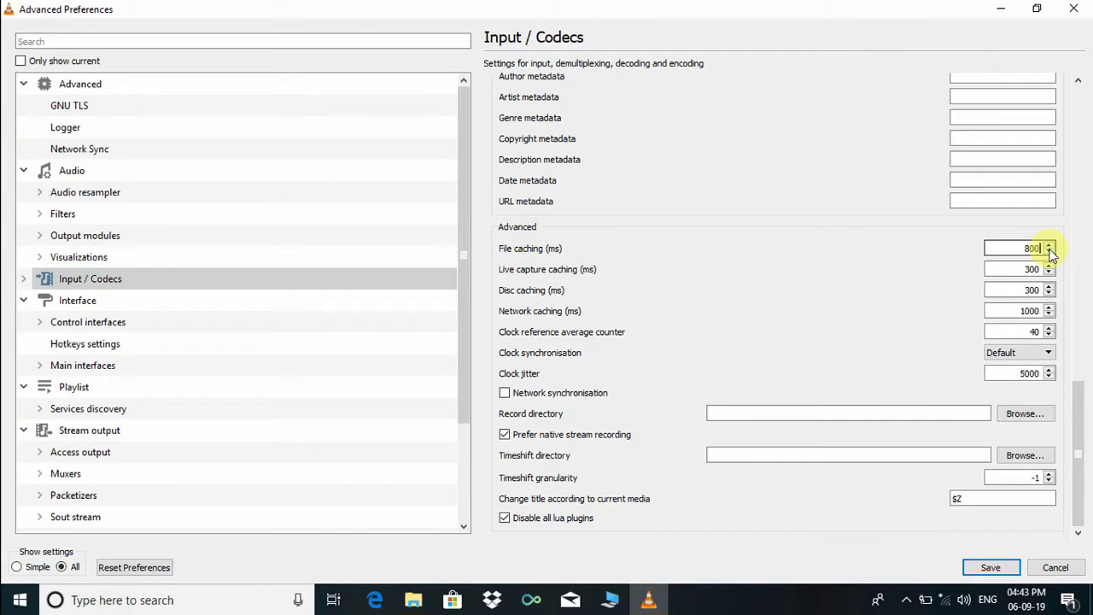
pyautogui.click(991, 568)
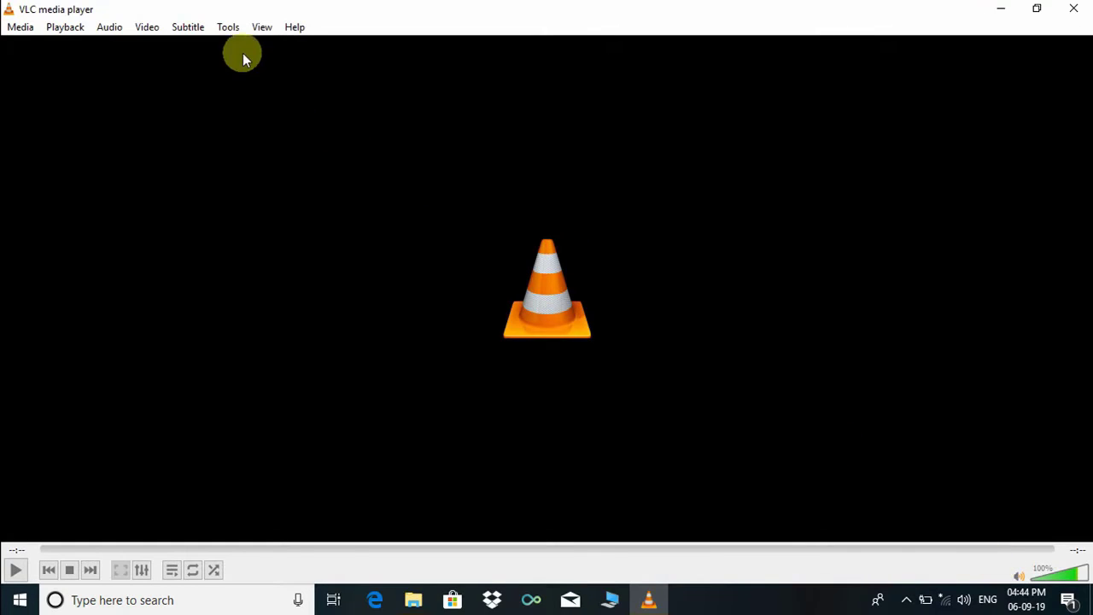
# Disable hardware-accelerated decoding in the simple Input / Codecs preferences and save the change
pyautogui.click(229, 26)
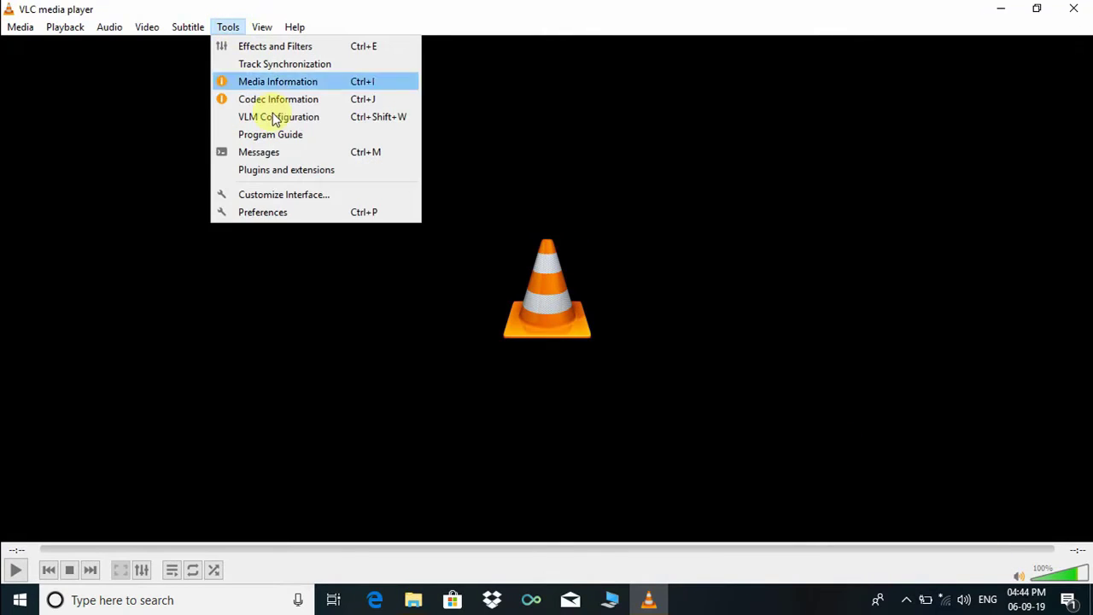
pyautogui.click(318, 214)
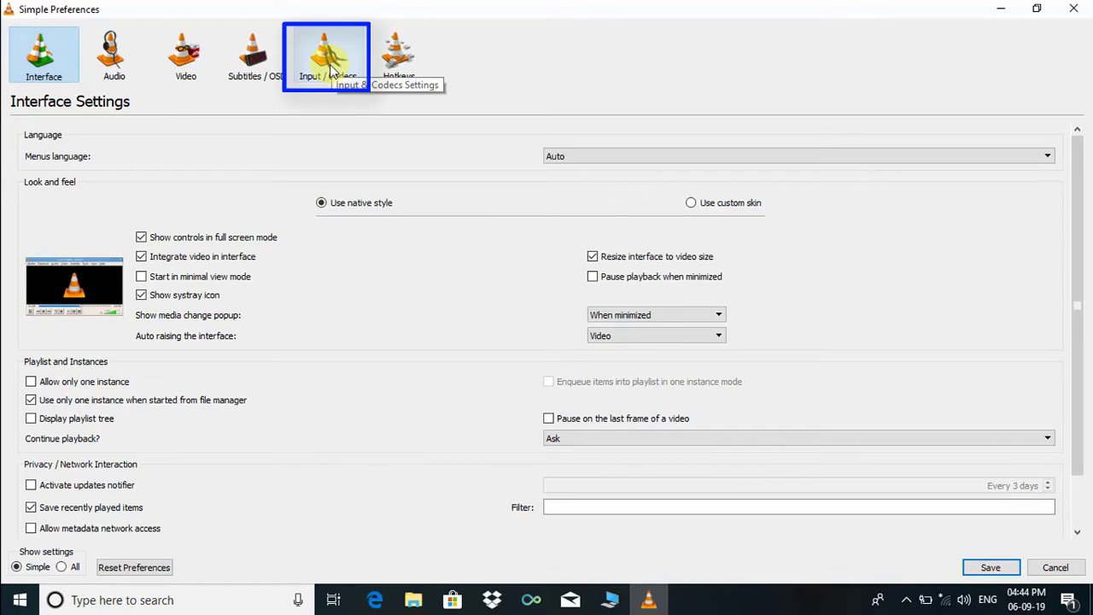
pyautogui.click(329, 69)
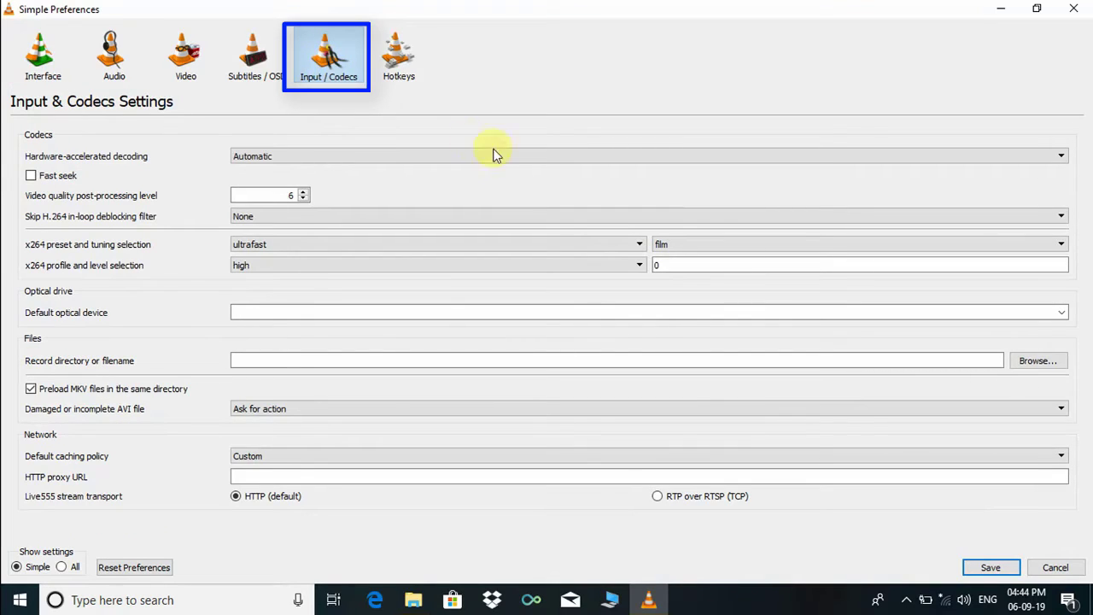
pyautogui.click(1060, 157)
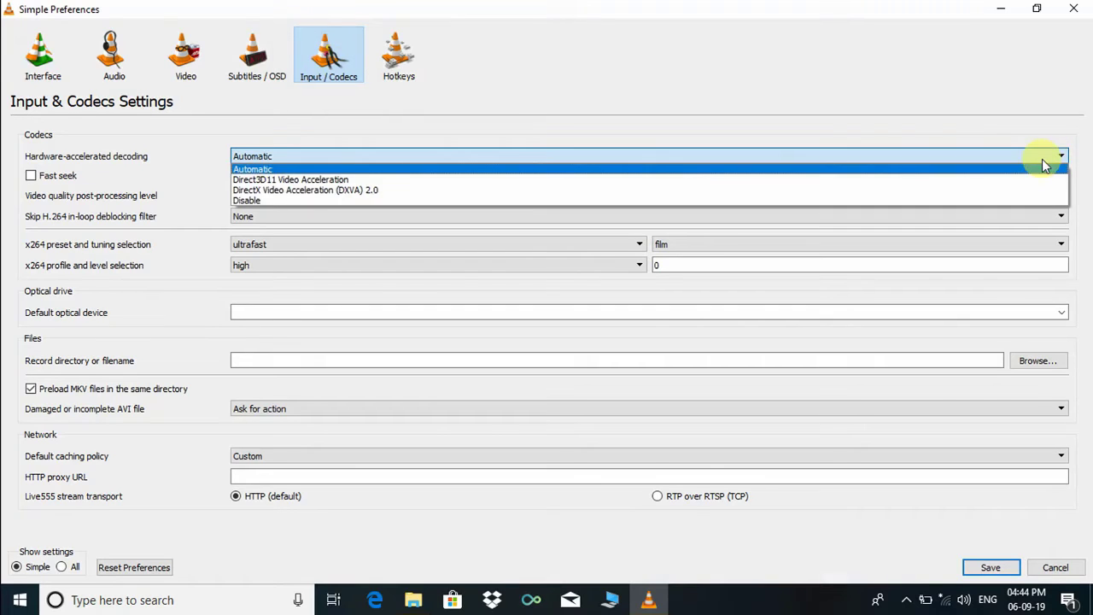
pyautogui.click(256, 201)
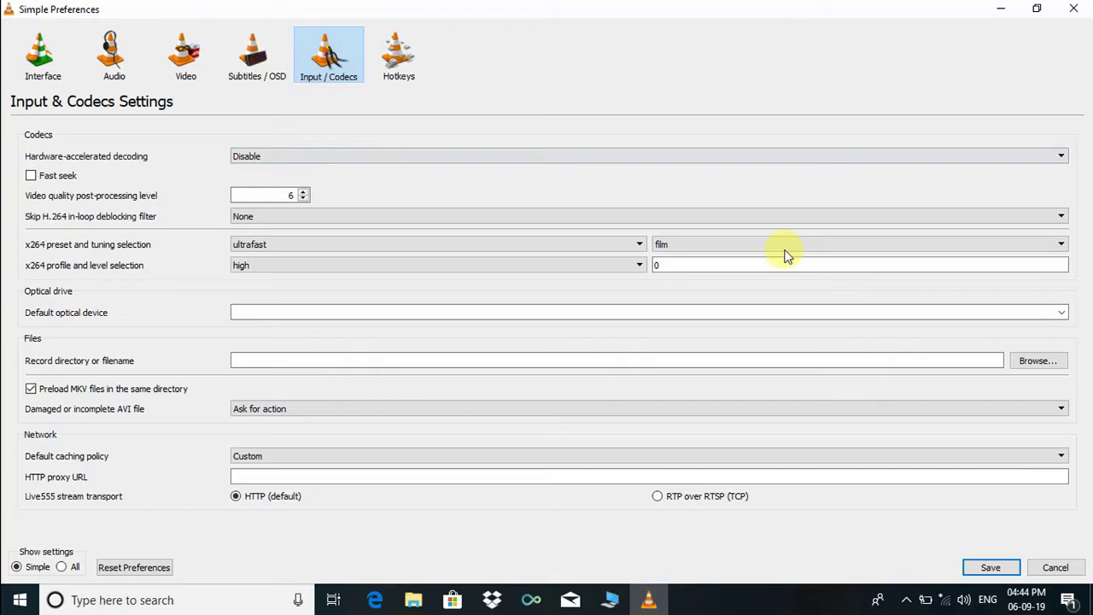
pyautogui.click(991, 569)
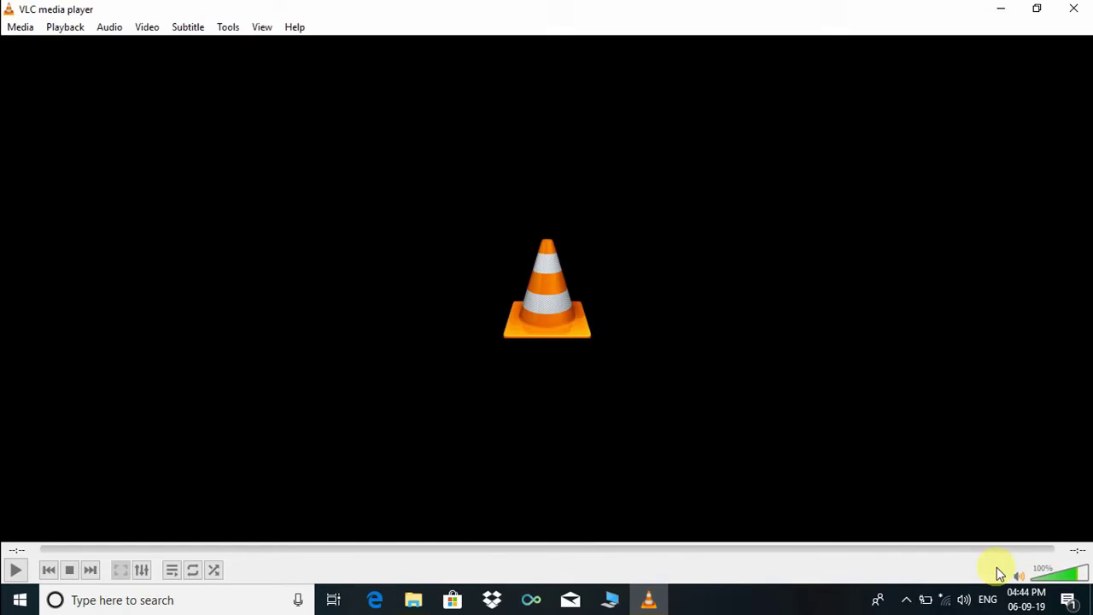
# Show all preferences and open the Output modules settings of the Video category
pyautogui.click(232, 32)
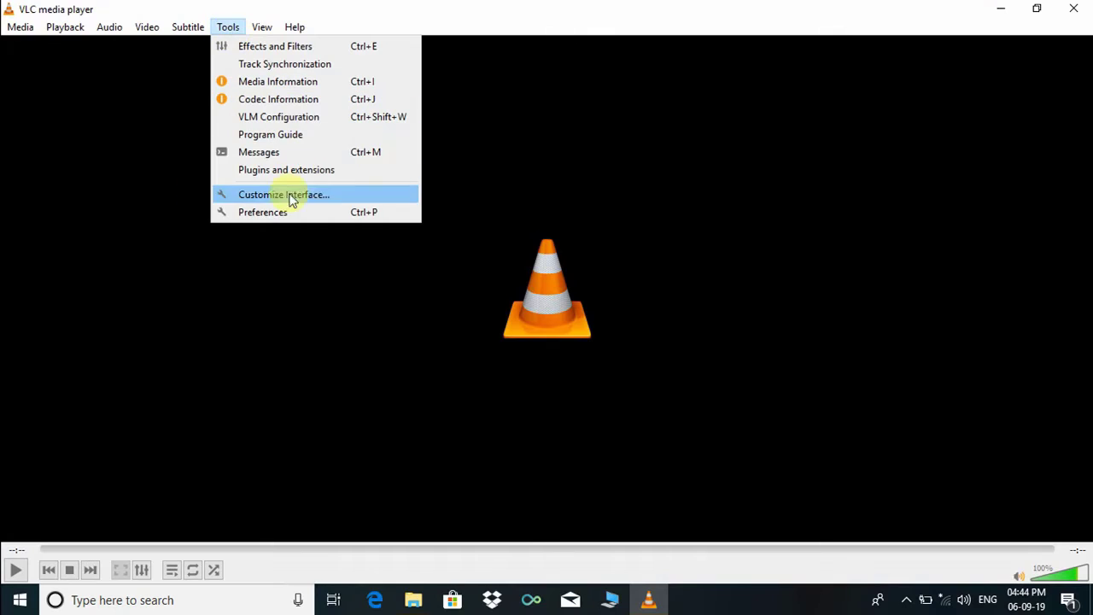
pyautogui.click(334, 212)
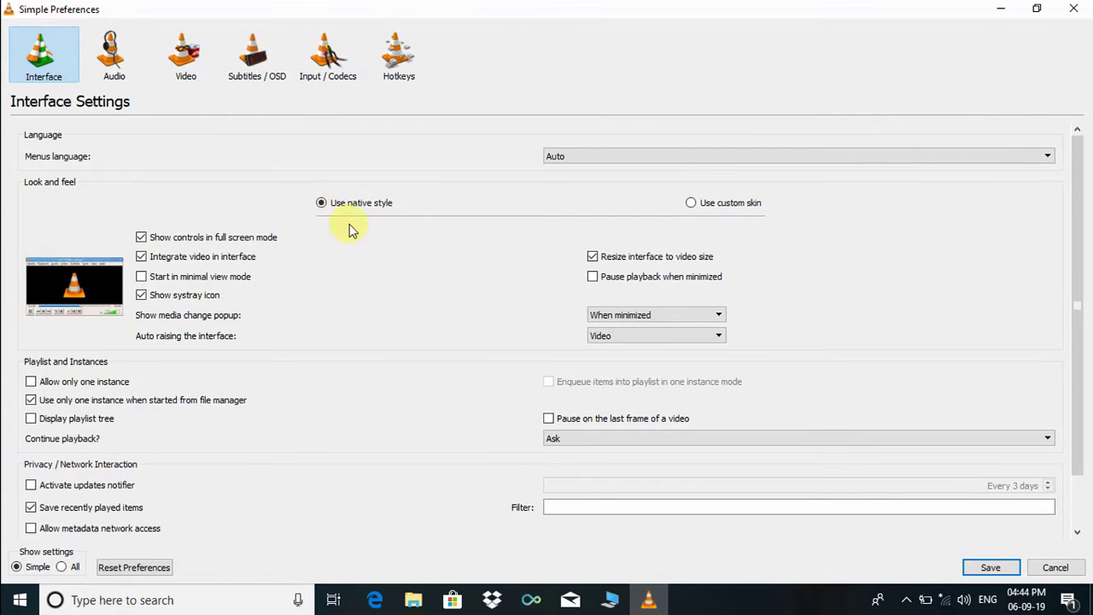
pyautogui.scroll(-2, 333, 369)
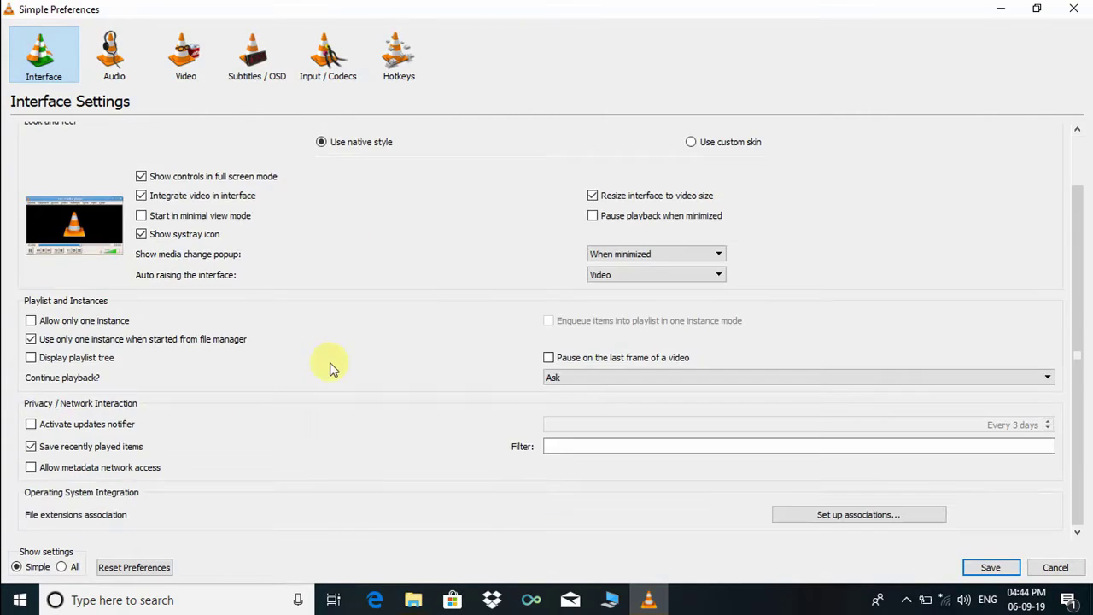
pyautogui.click(61, 568)
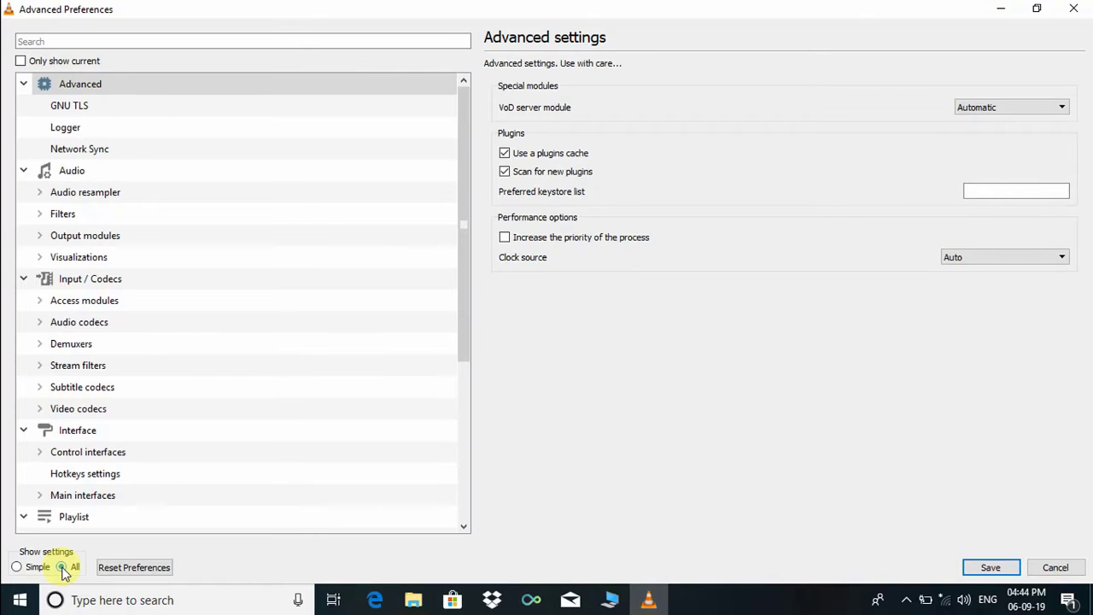
pyautogui.scroll(-4, 140, 478)
pyautogui.doubleClick(140, 478)
pyautogui.doubleClick(141, 480)
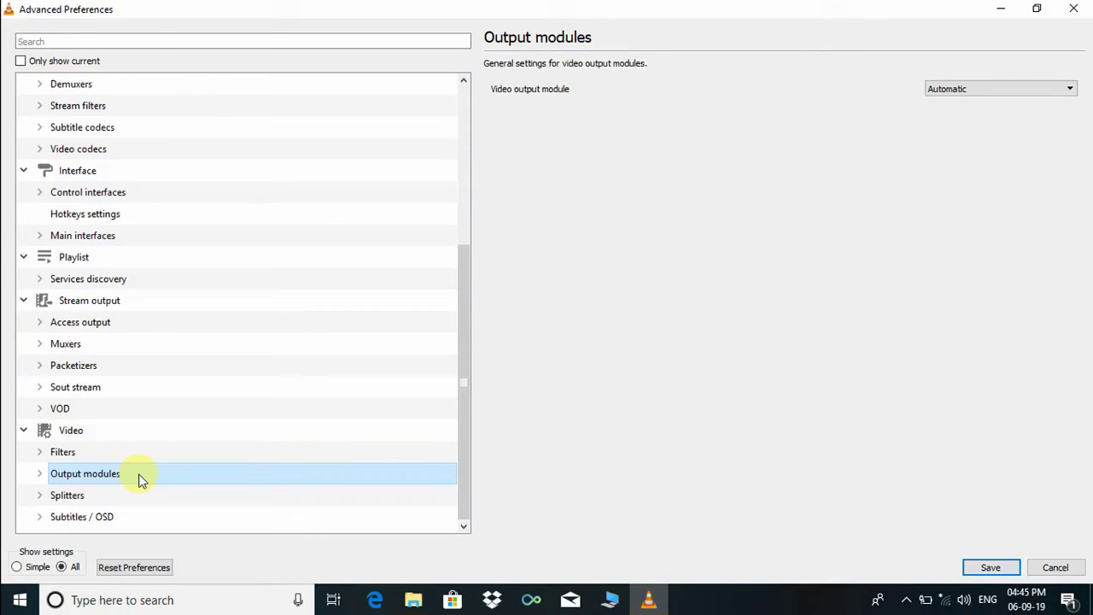
pyautogui.click(96, 454)
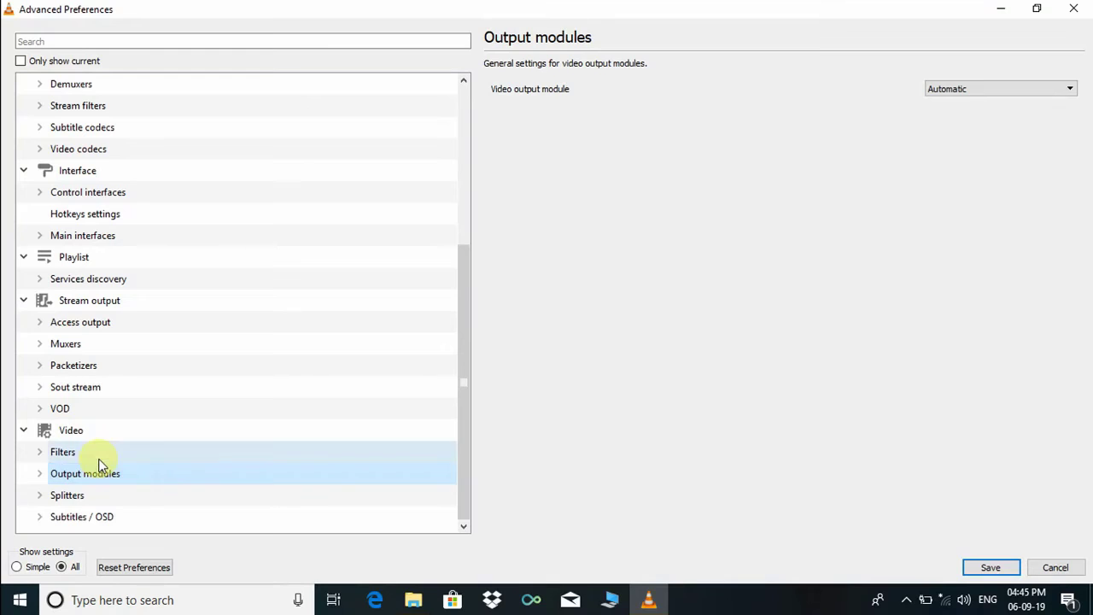
pyautogui.click(126, 478)
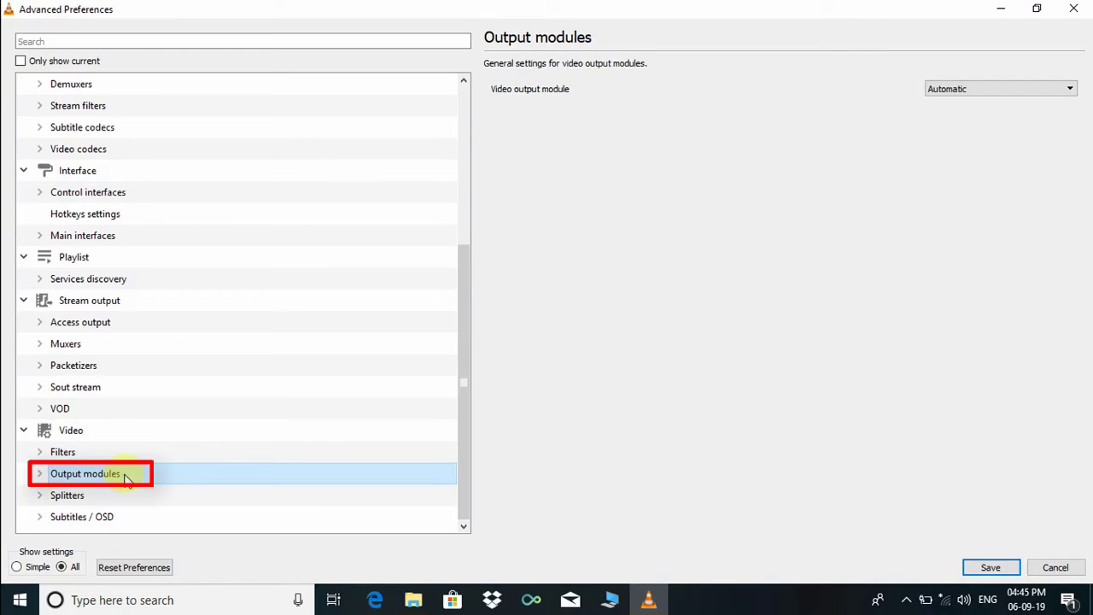
# Choose Automatic as the video output module and save the preferences
pyautogui.click(1069, 90)
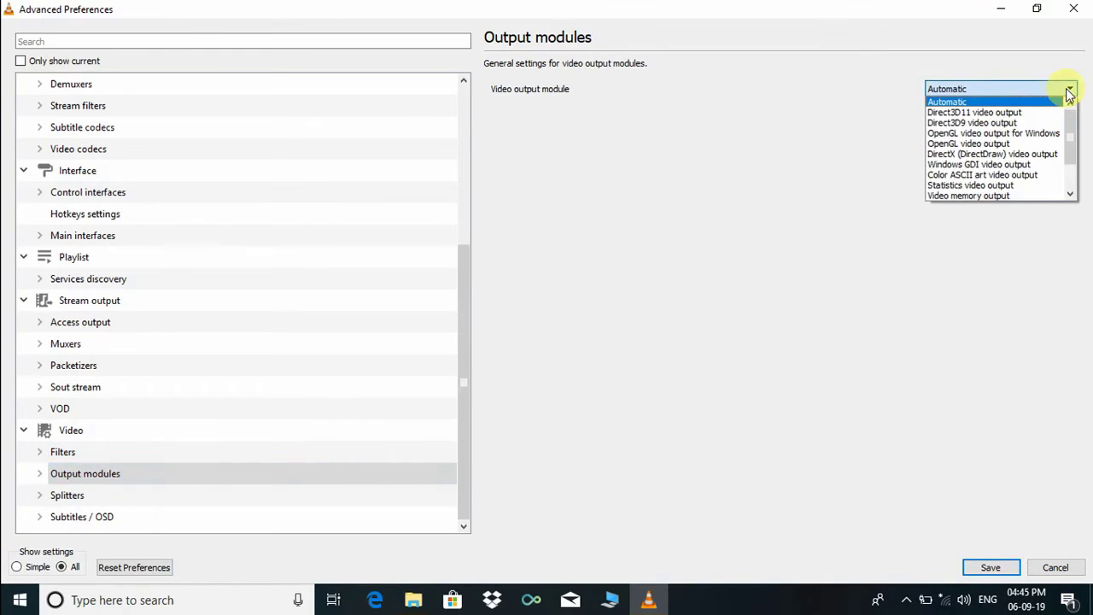
pyautogui.click(985, 102)
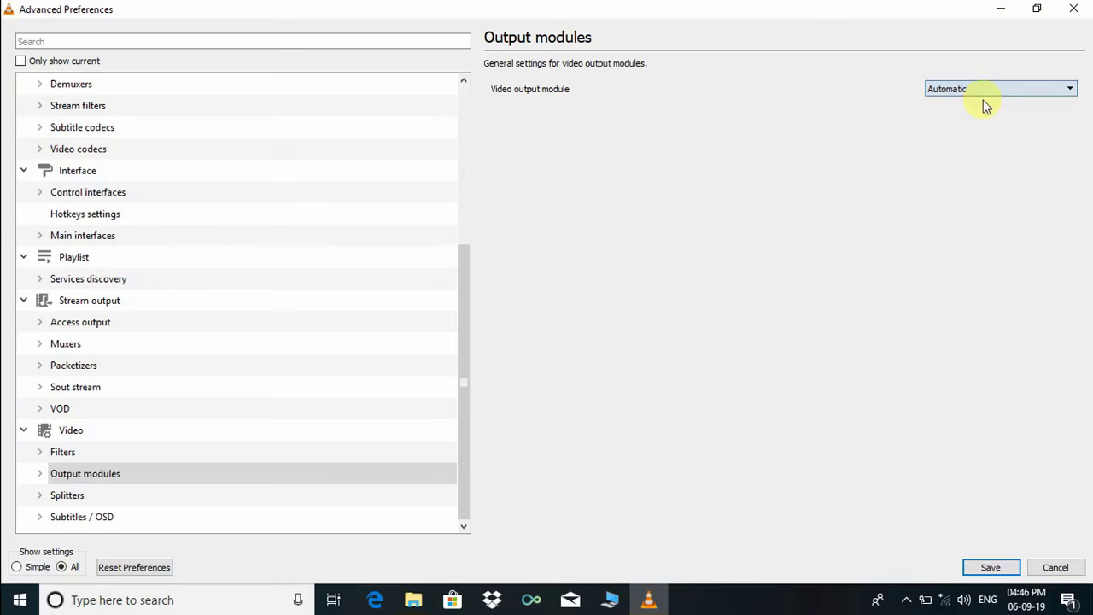
pyautogui.click(991, 568)
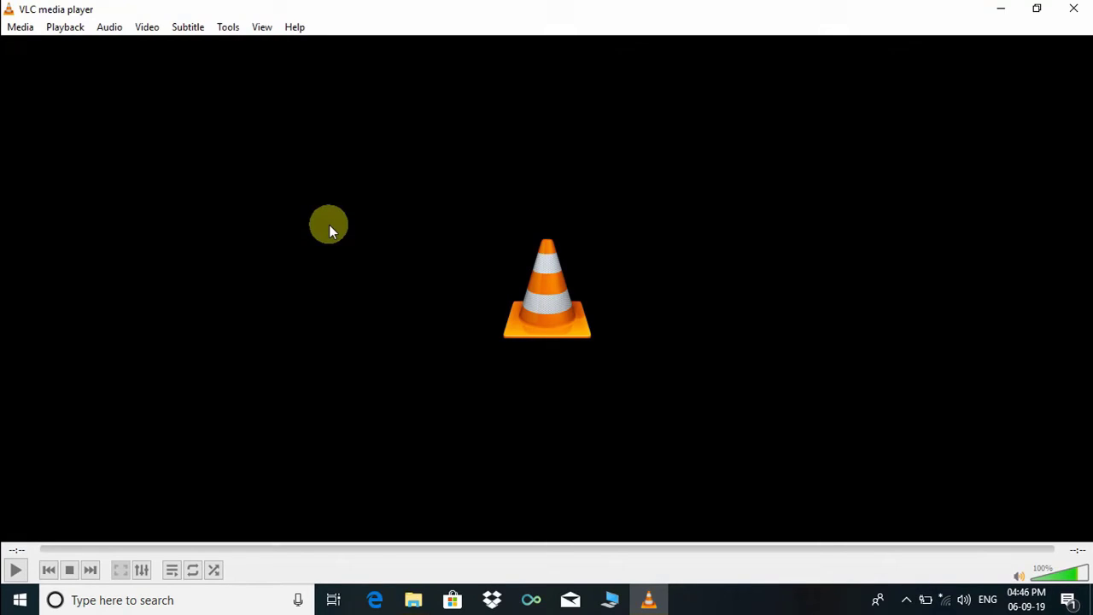
# Open the FFmpeg decoder settings under the video codecs in the advanced Input / Codecs preferences
pyautogui.click(224, 28)
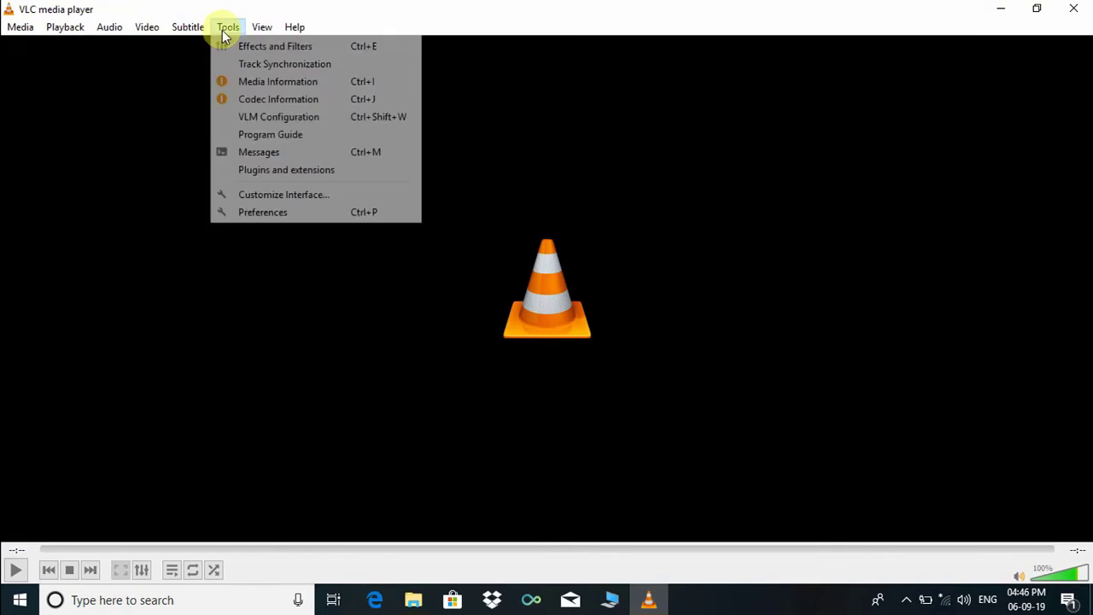
pyautogui.click(286, 214)
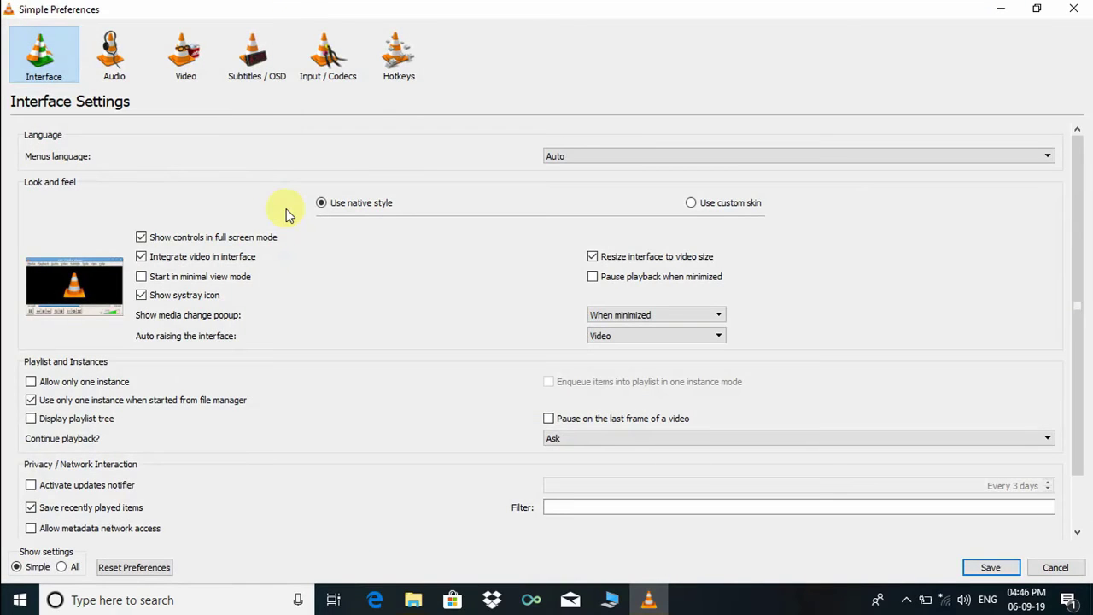
pyautogui.scroll(-2, 1074, 171)
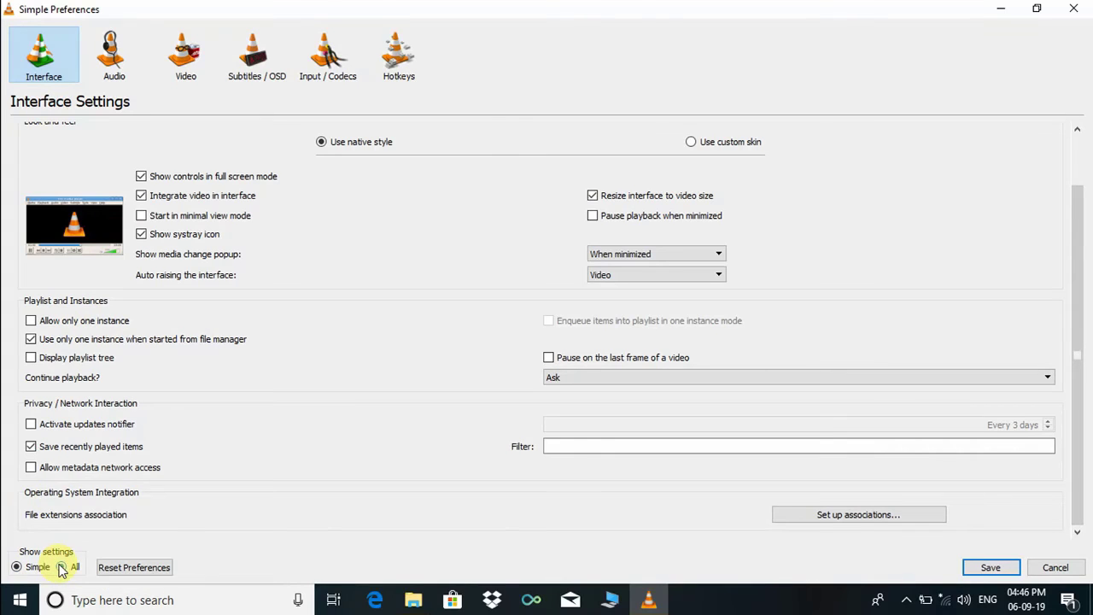
pyautogui.click(61, 567)
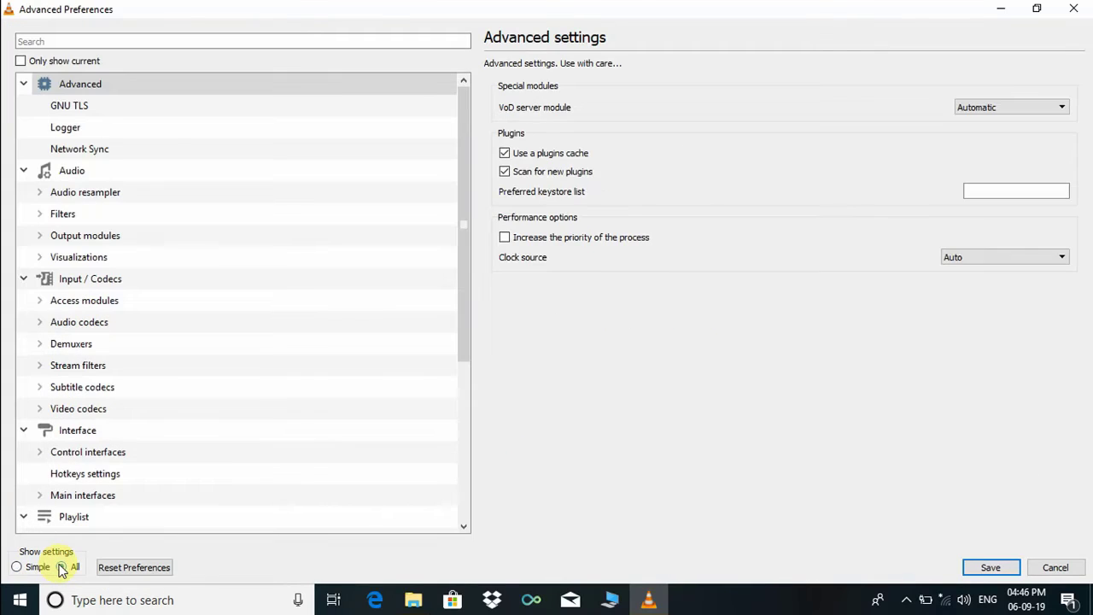
pyautogui.click(101, 289)
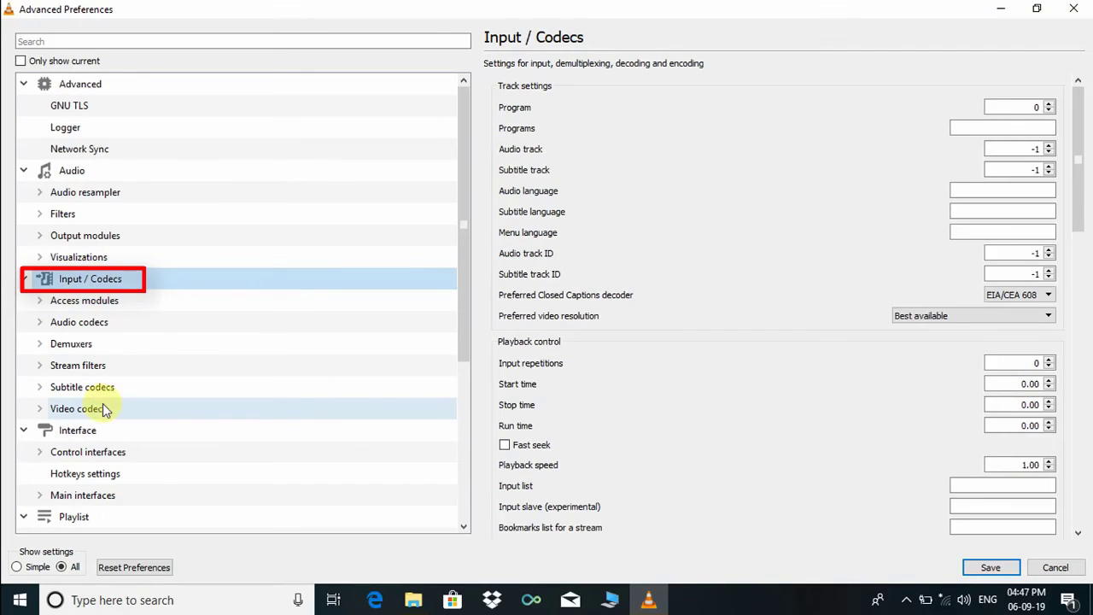
pyautogui.doubleClick(143, 409)
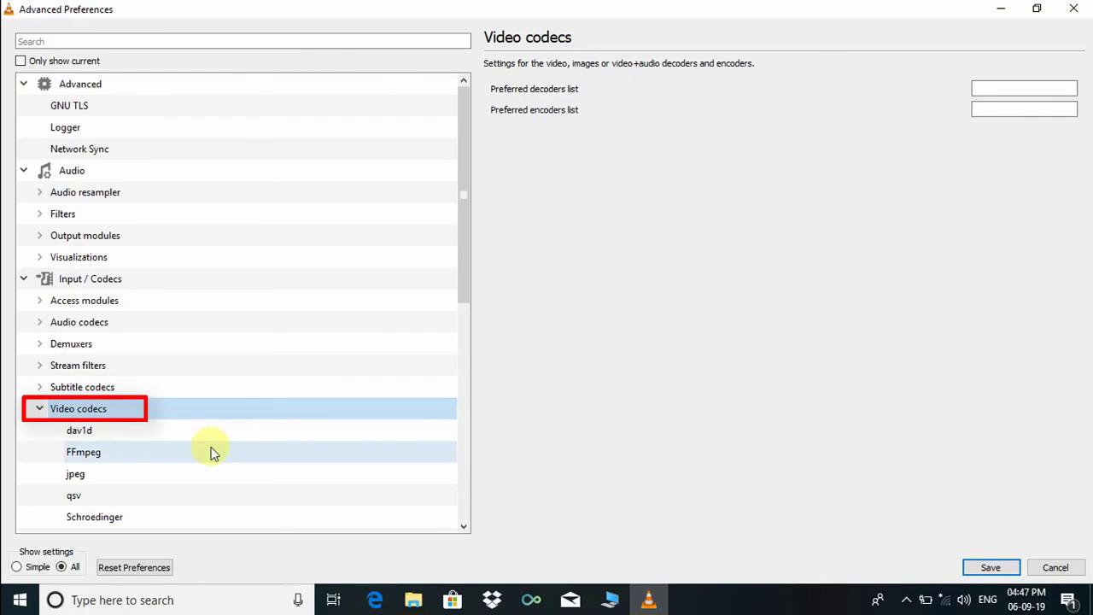
pyautogui.click(140, 455)
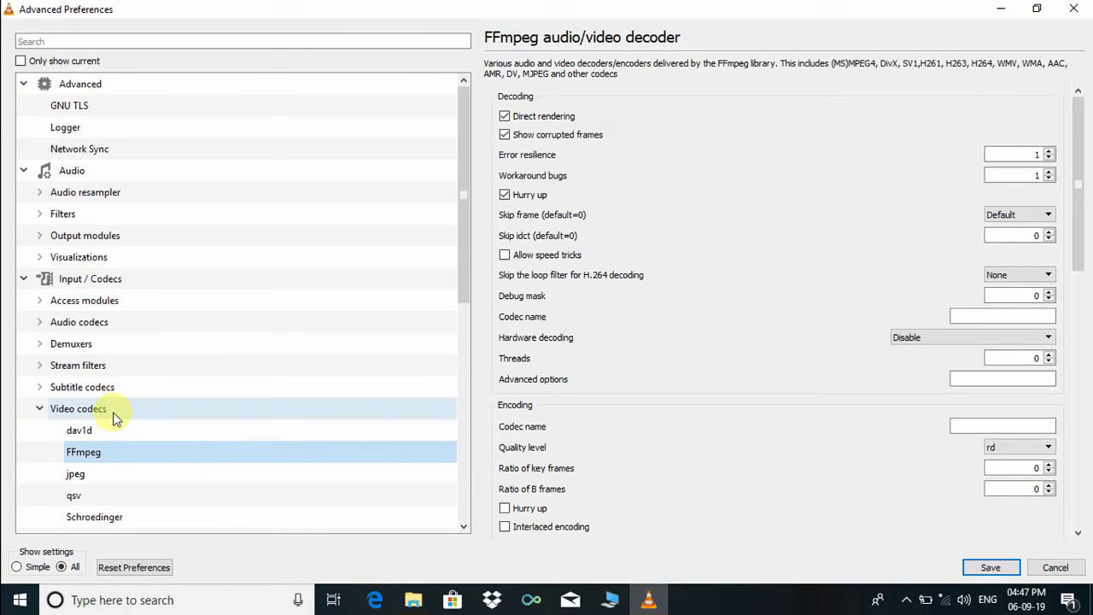
pyautogui.click(103, 431)
pyautogui.click(116, 455)
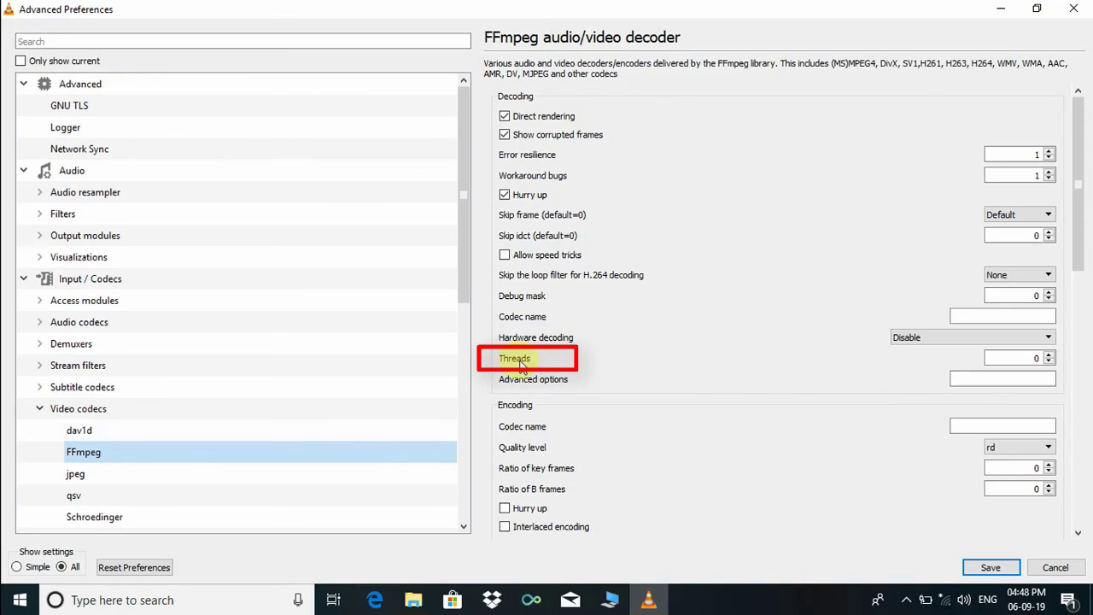
# Set the FFmpeg decoding threads to 2, save the preferences and close the player
pyautogui.click(1054, 362)
pyautogui.write('2')
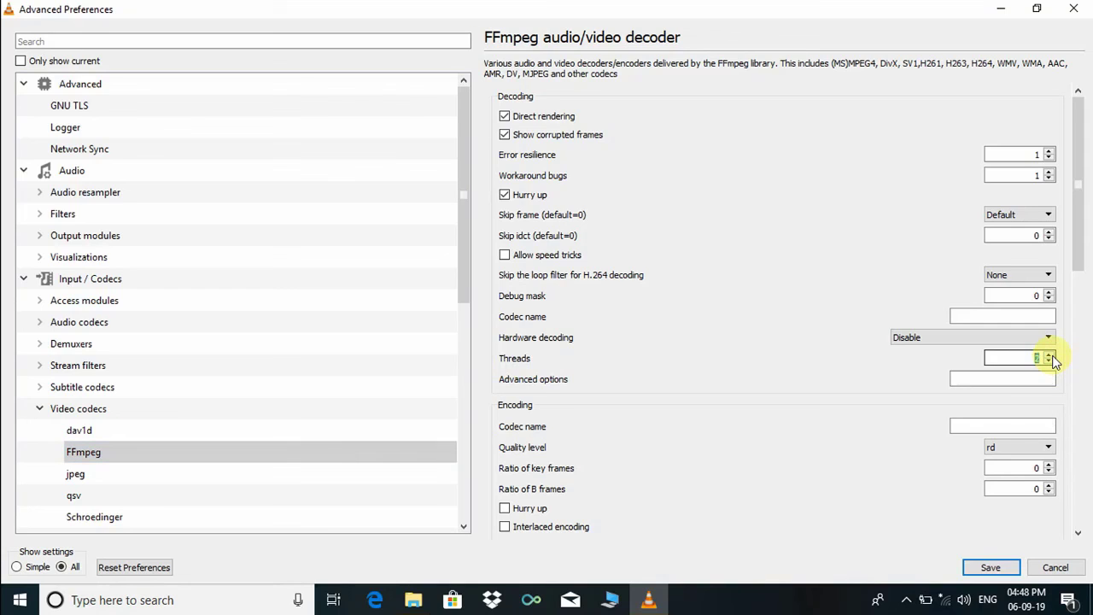
pyautogui.click(991, 567)
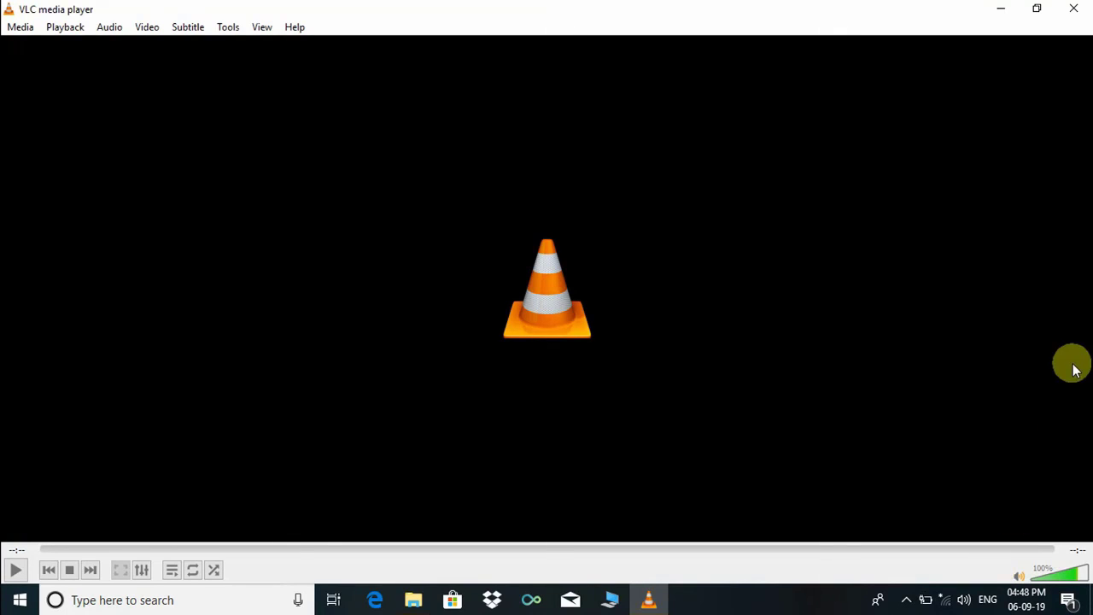
pyautogui.click(1080, 19)
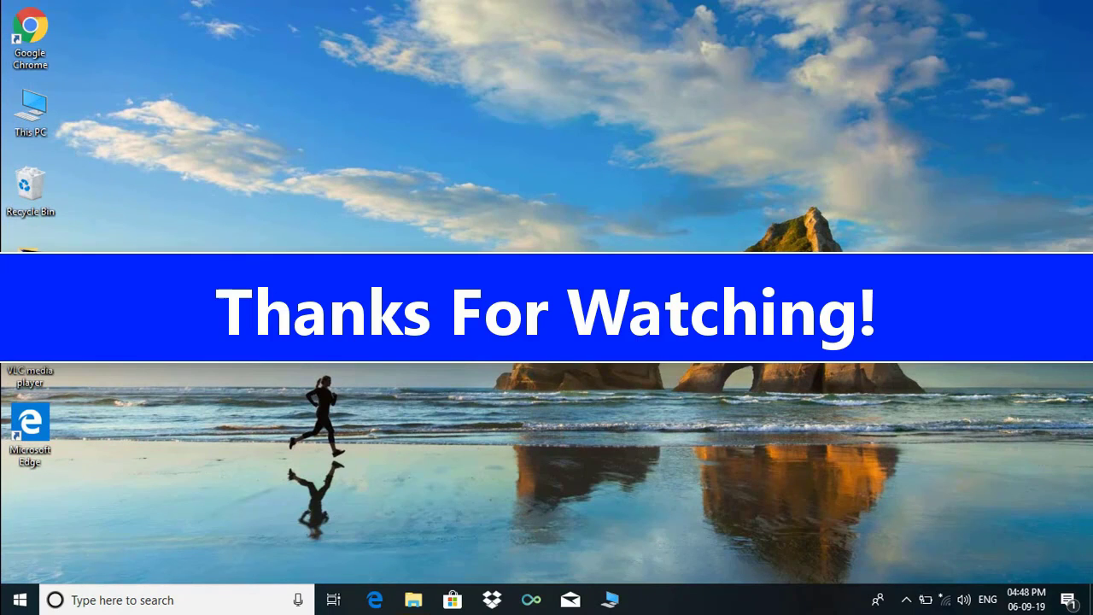